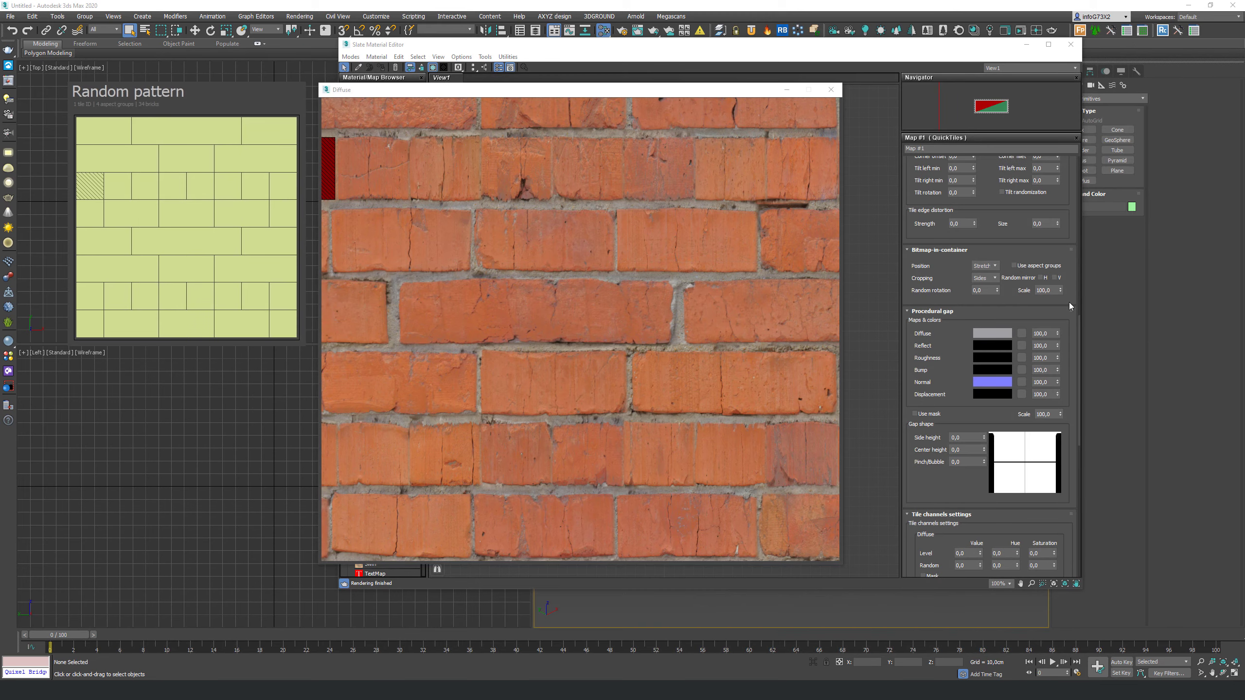
# Step: Set the bitmap-in-container position to Crop and the cropping to Center
pyautogui.click(994, 267)
pyautogui.click(984, 280)
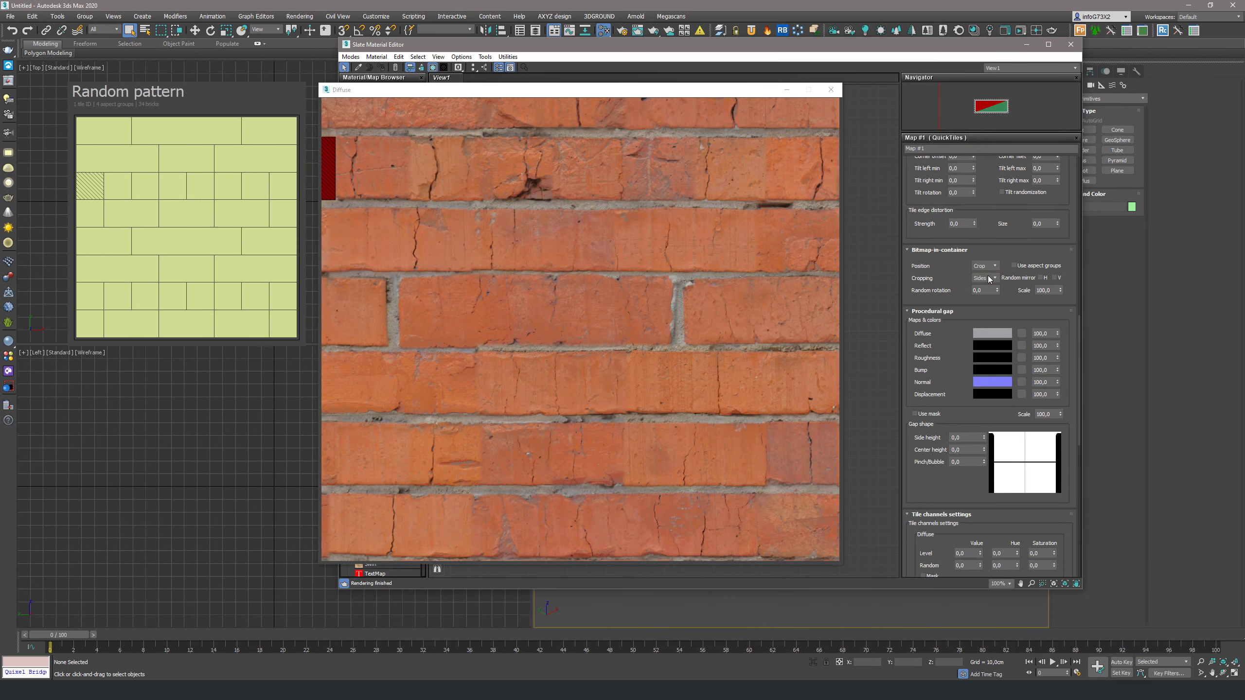
pyautogui.click(989, 278)
pyautogui.click(983, 288)
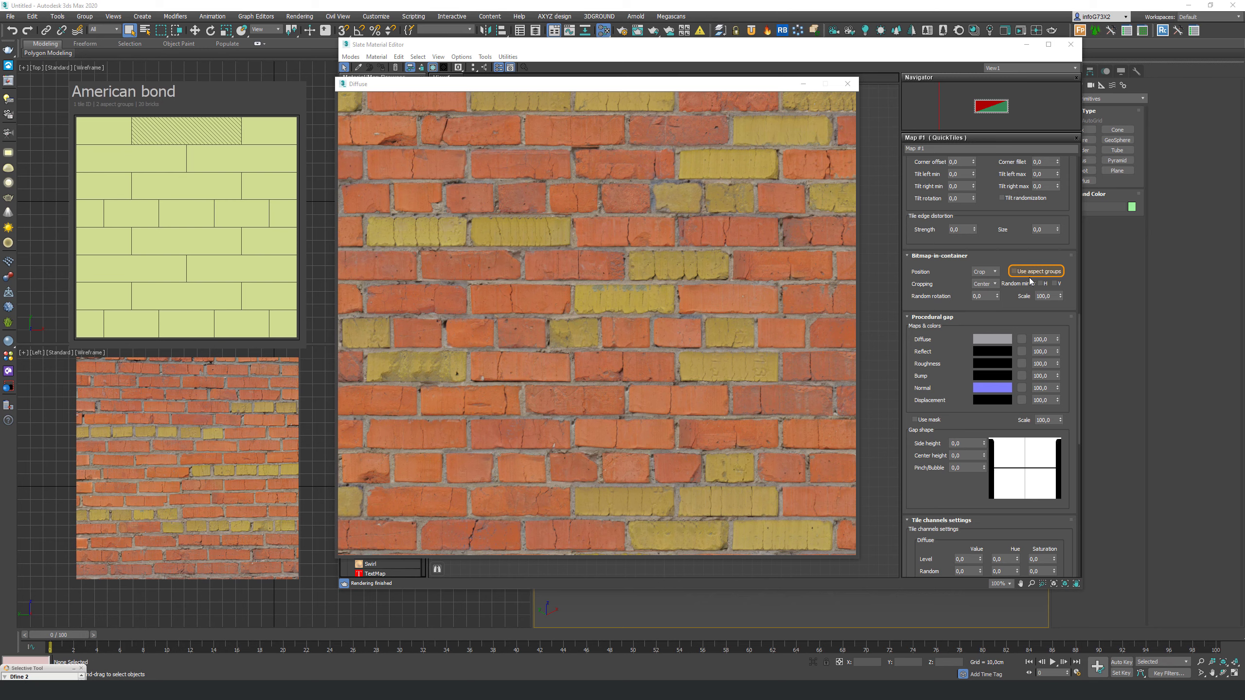
# Step: Enable aspect groups for the tile bitmaps and random mirroring in both the H and V directions
pyautogui.click(1016, 271)
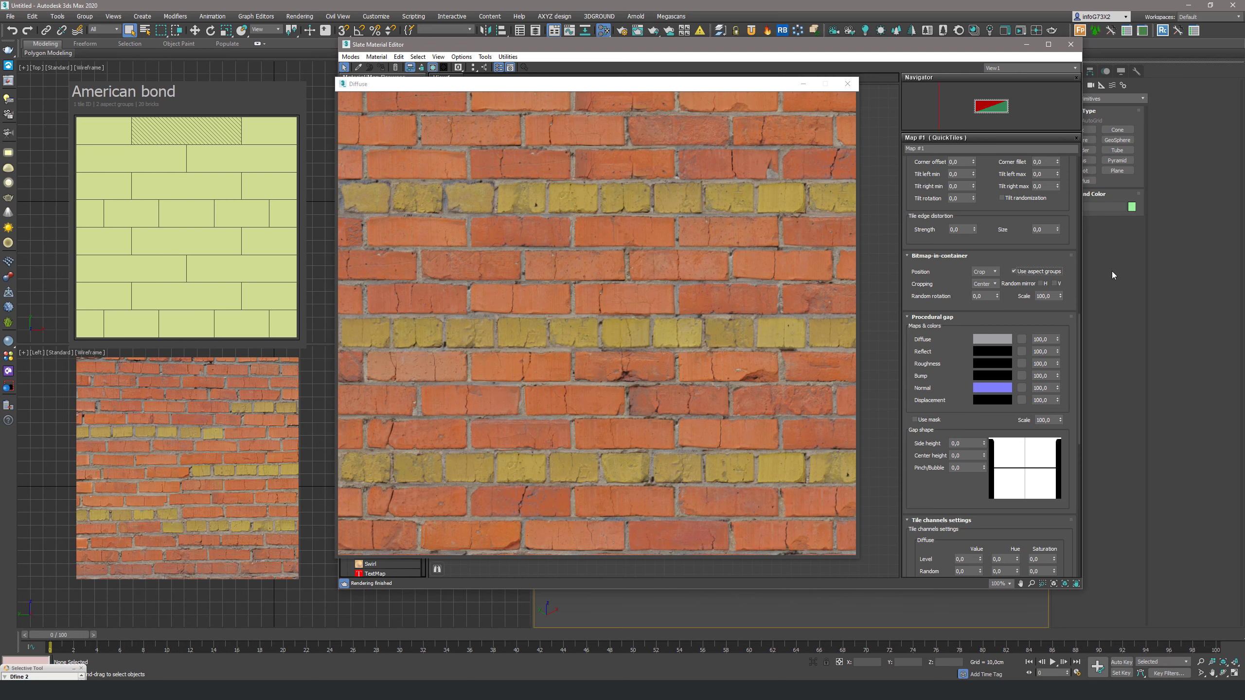
pyautogui.click(1041, 284)
pyautogui.click(1055, 284)
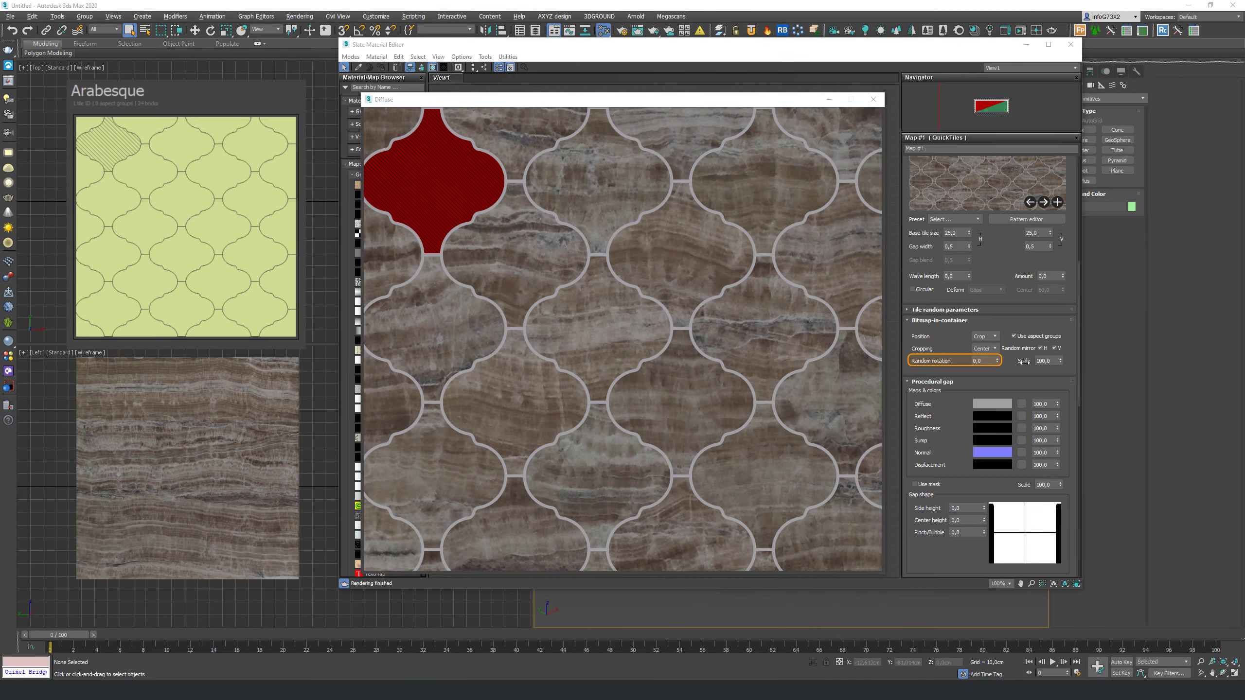
# Step: Try random rotation values of 180, 30 and 10 on the arabesque tile bitmaps, and reset the rotation to 0
pyautogui.moveTo(980, 367); pyautogui.dragTo(955, 362)
pyautogui.write('180')
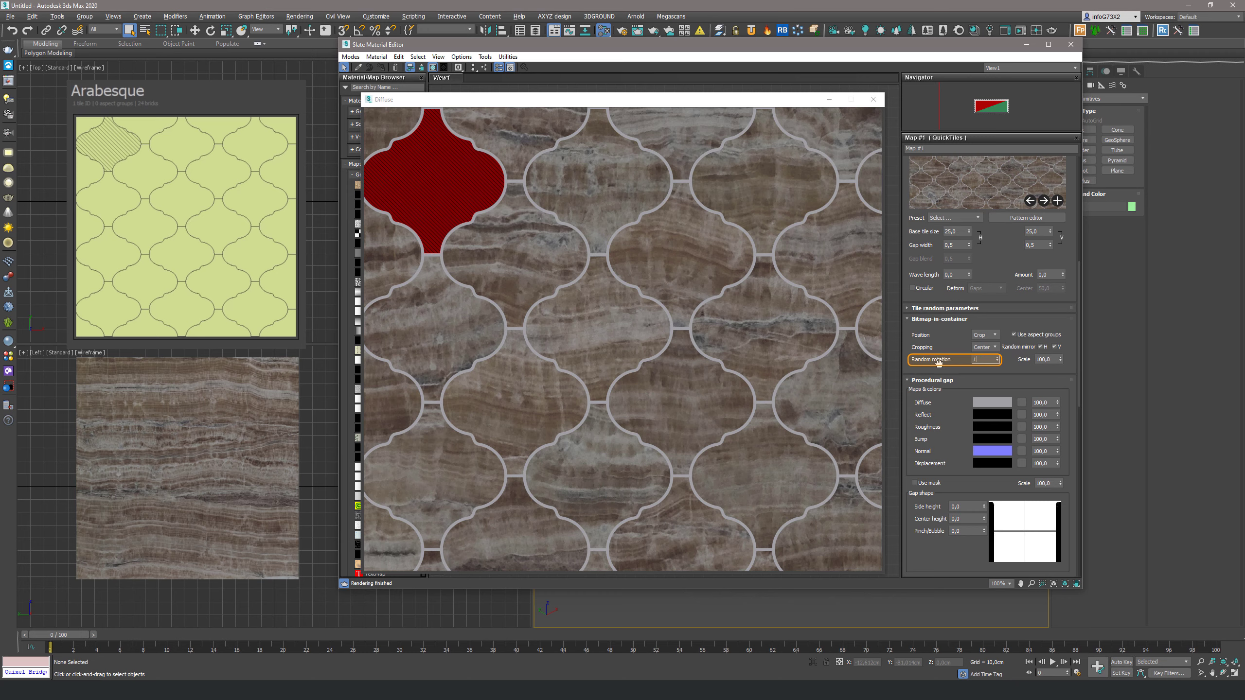
pyautogui.press('Return')
pyautogui.write('30')
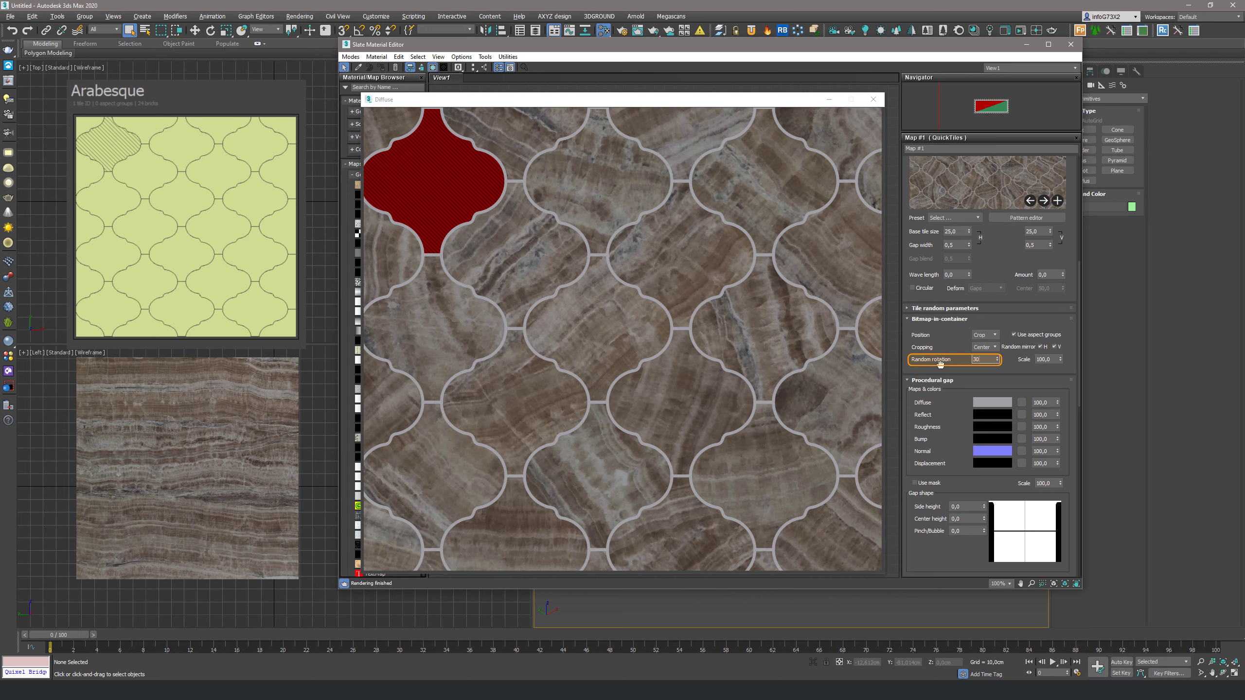
pyautogui.press('Return')
pyautogui.write('10')
pyautogui.press('Return')
pyautogui.write('0')
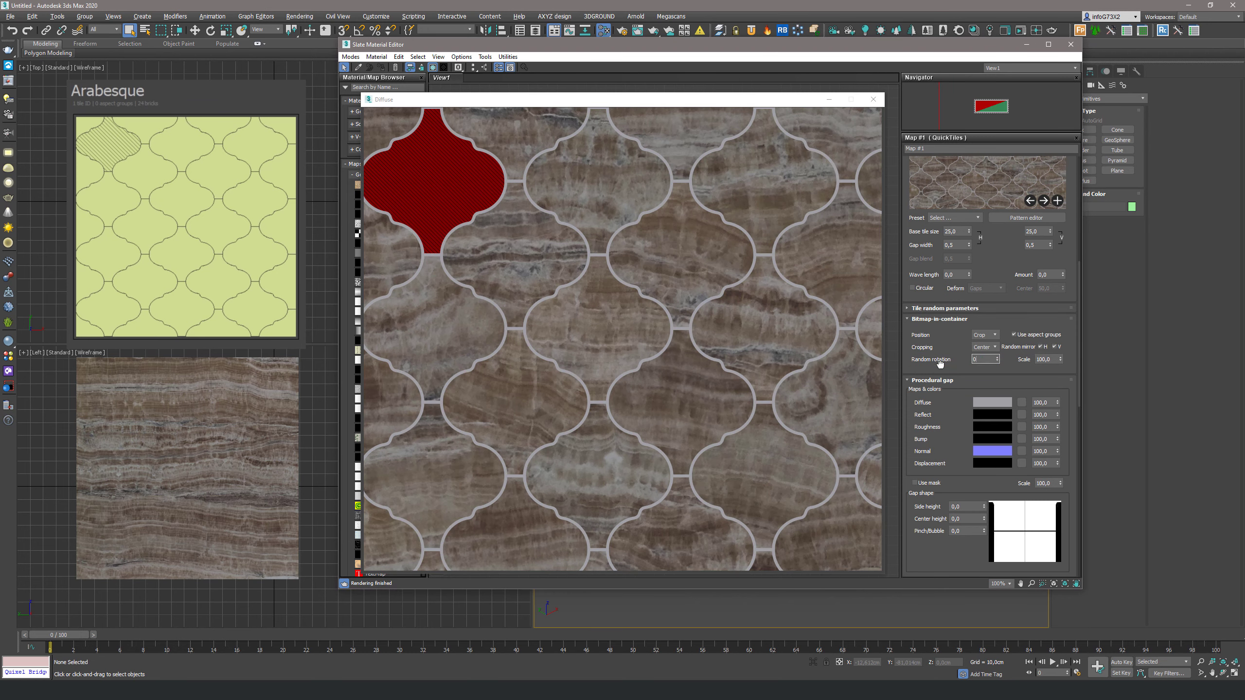
pyautogui.press('Return')
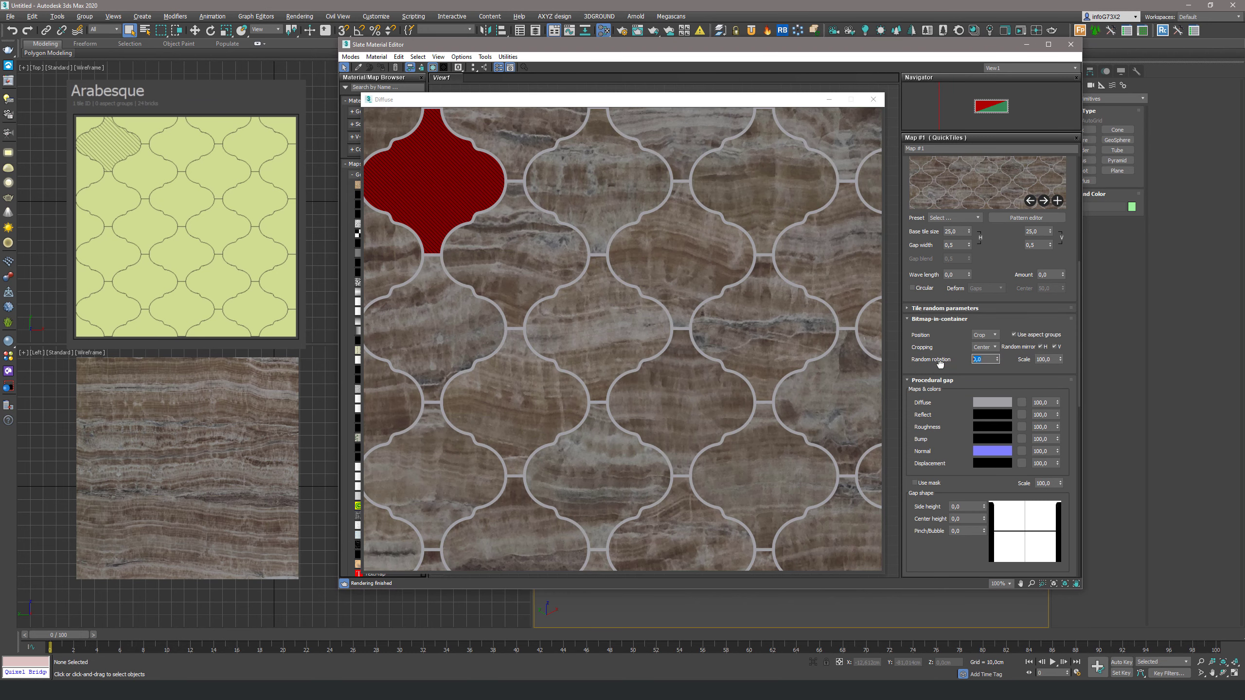
# Step: Try bitmap-in-container scale values of 40 and 200, and restore the scale to 100
pyautogui.click(1050, 360)
pyautogui.doubleClick(1050, 360)
pyautogui.write('40')
pyautogui.press('Return')
pyautogui.press('Return')
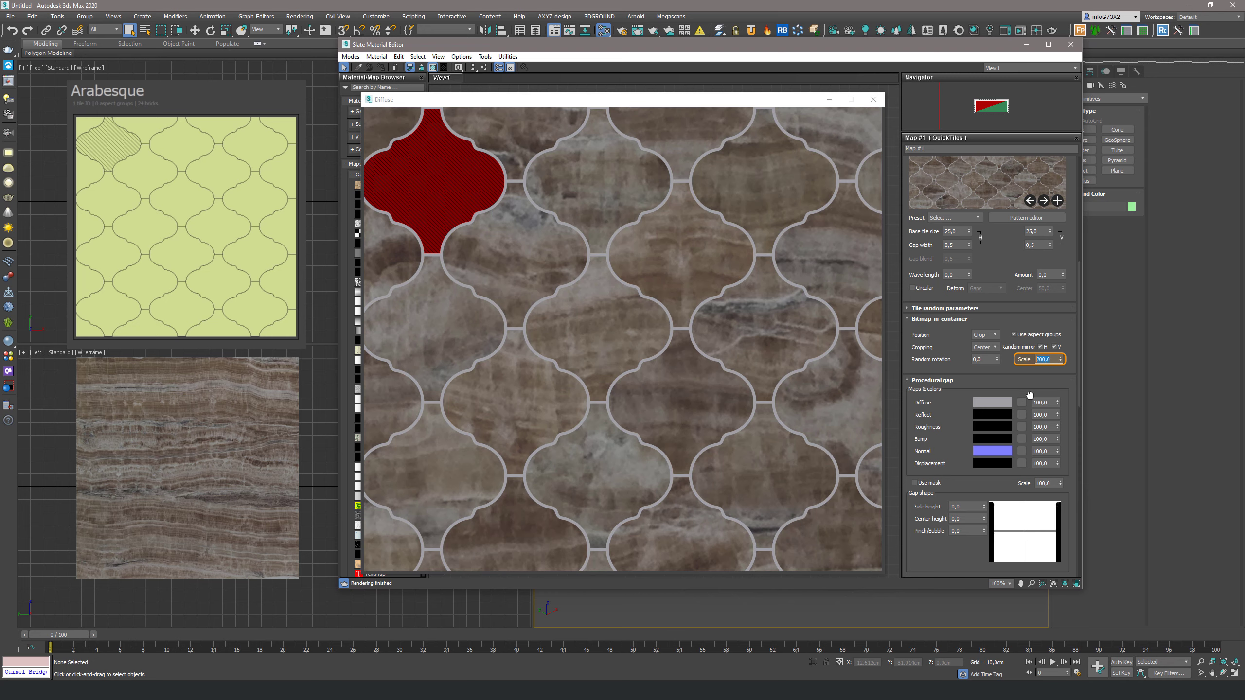
pyautogui.write('100')
pyautogui.press('Return')
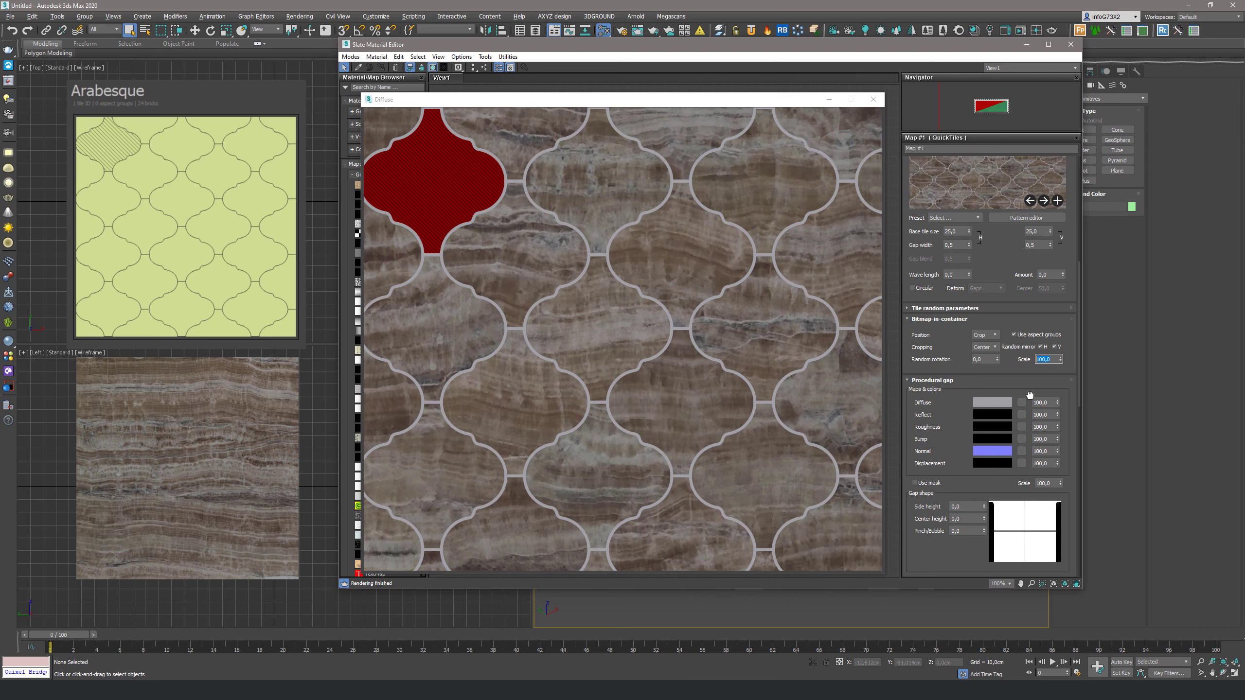
pyautogui.click(1007, 361)
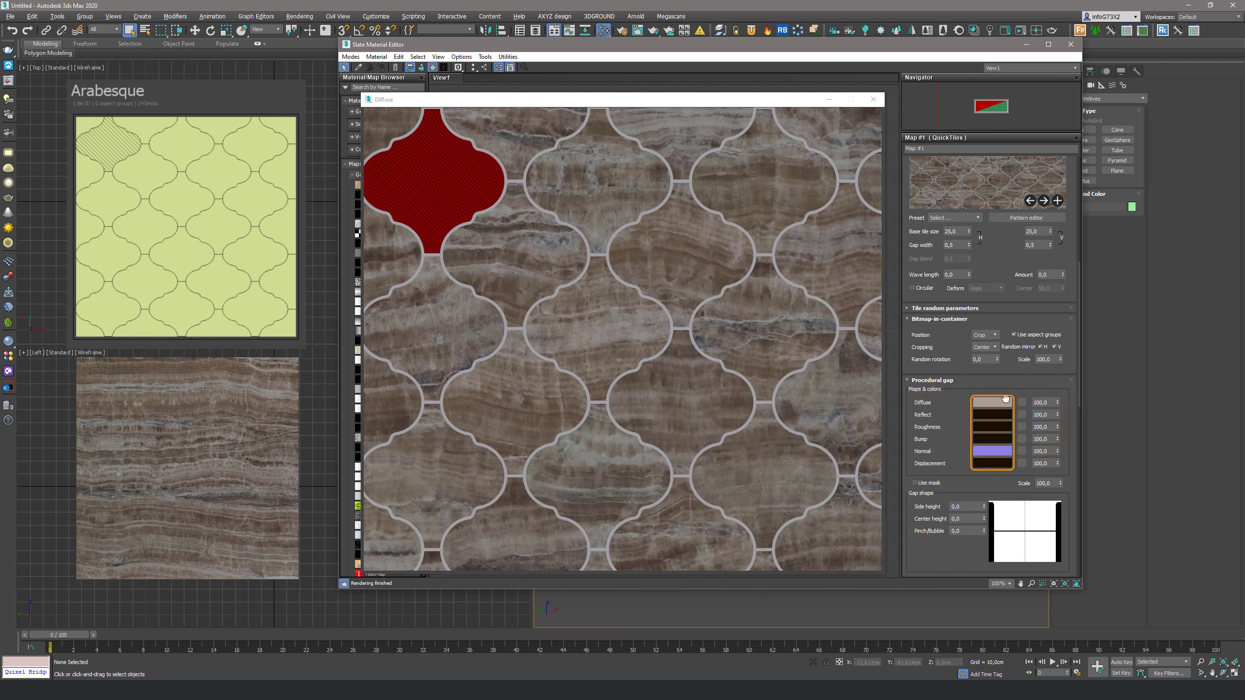
# Step: Set the procedural gap's diffuse color to green (#23a436) and load the smooth concrete albedo bitmap as its diffuse map
pyautogui.click(1005, 400)
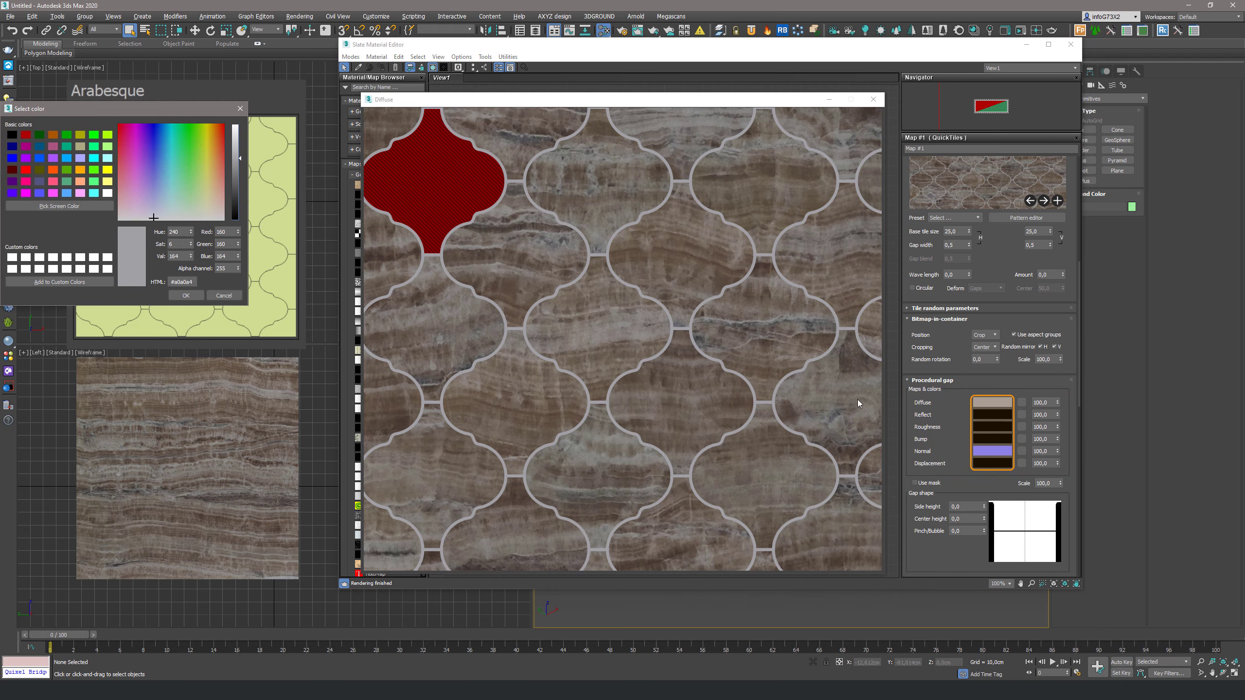
pyautogui.click(185, 141)
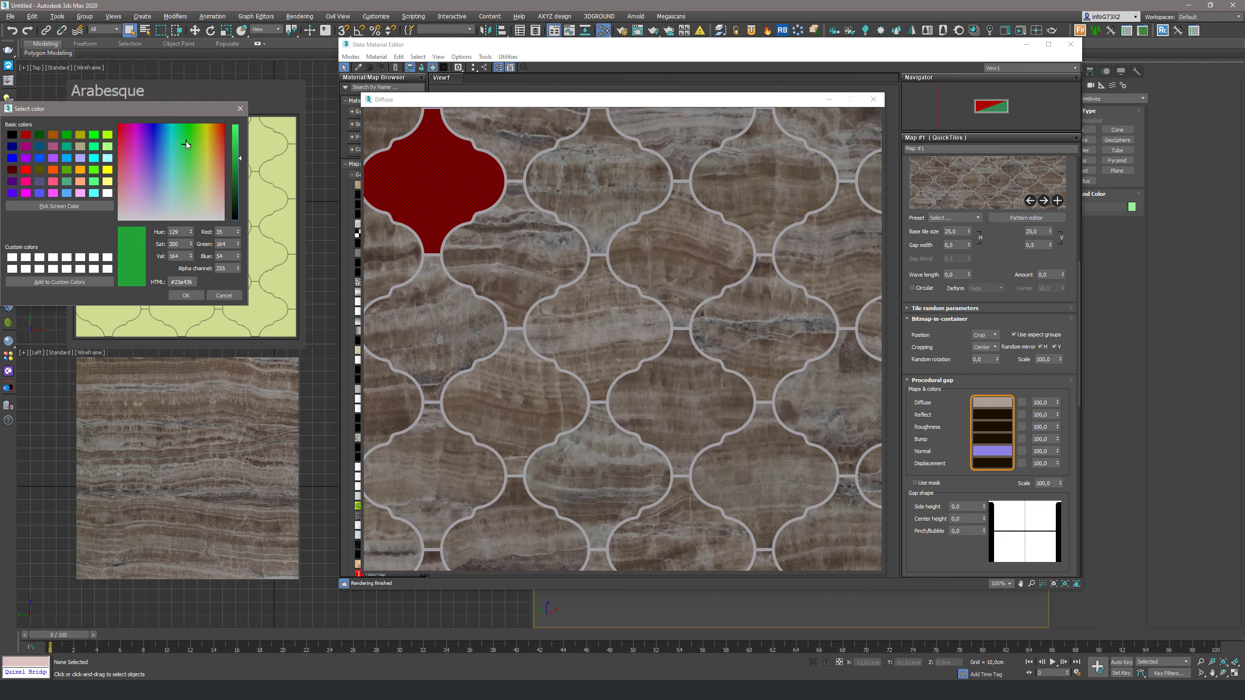
pyautogui.click(189, 295)
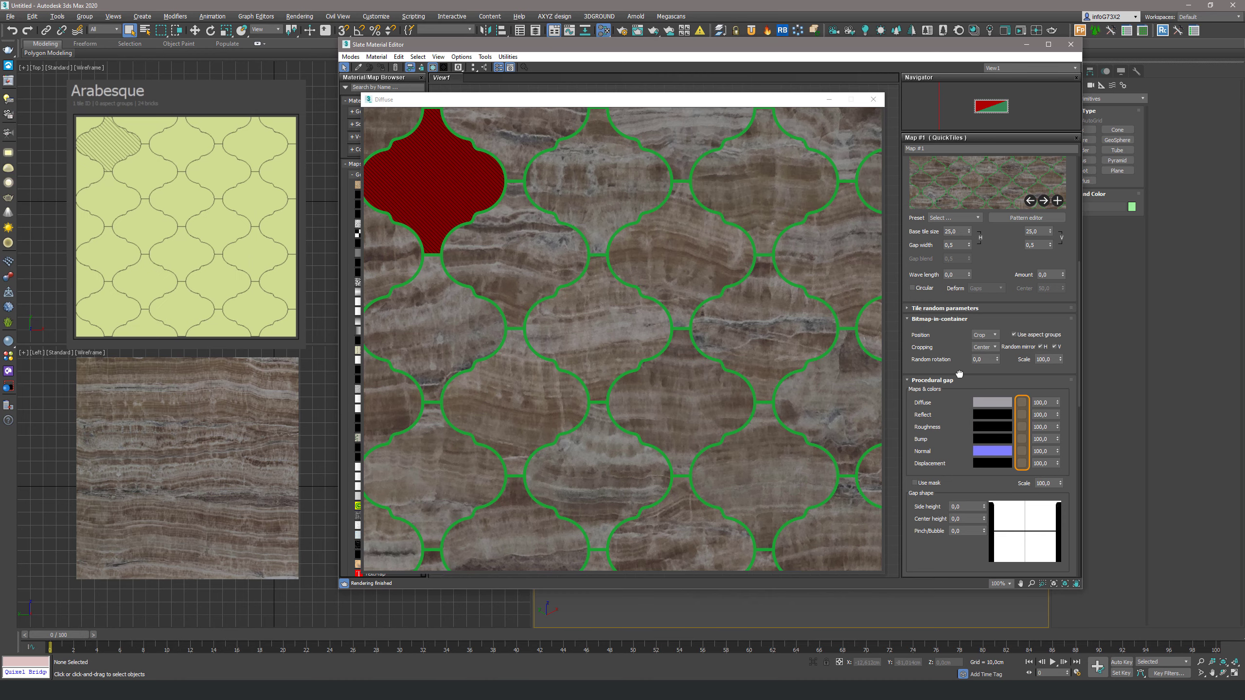
pyautogui.click(1022, 403)
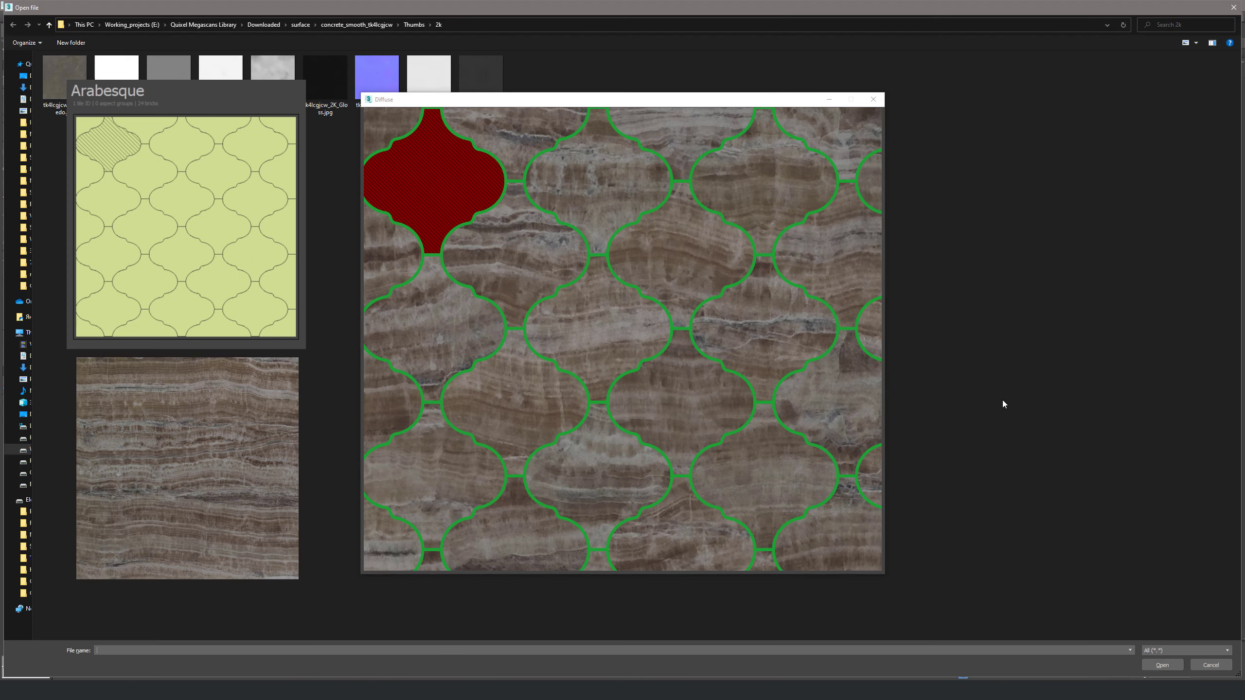
pyautogui.doubleClick(68, 74)
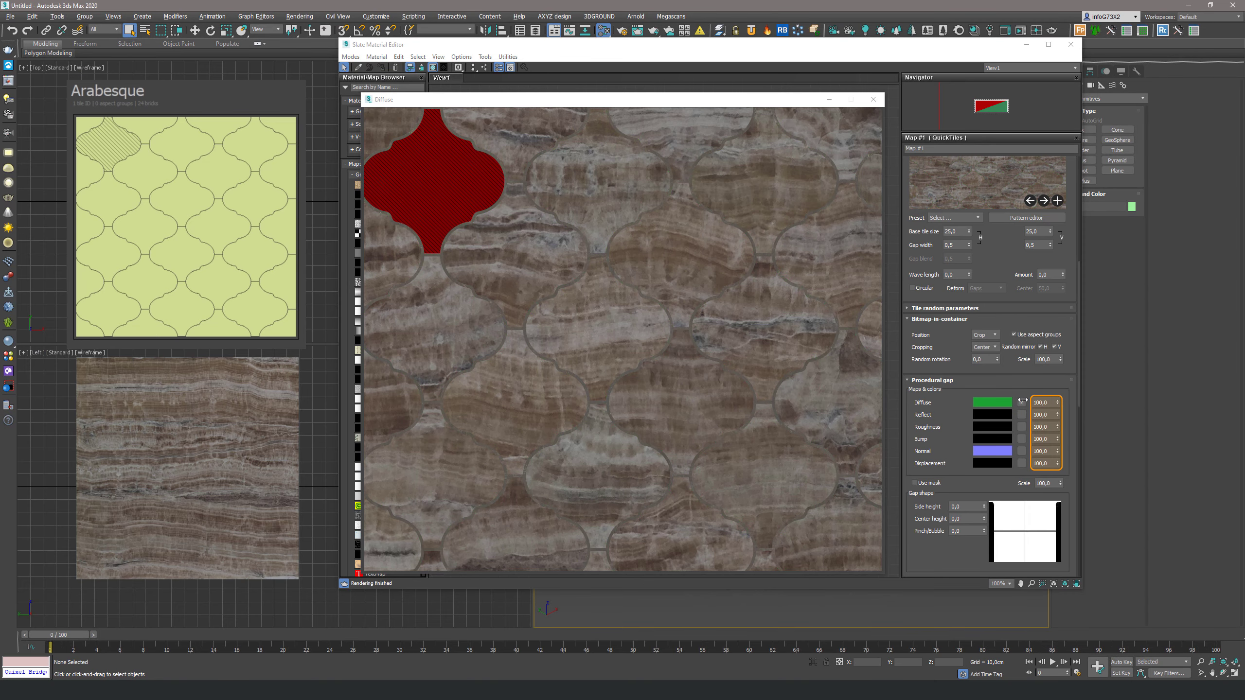
# Step: Try a diffuse map amount of 50 for the procedural gap
pyautogui.moveTo(1050, 404); pyautogui.dragTo(1021, 405)
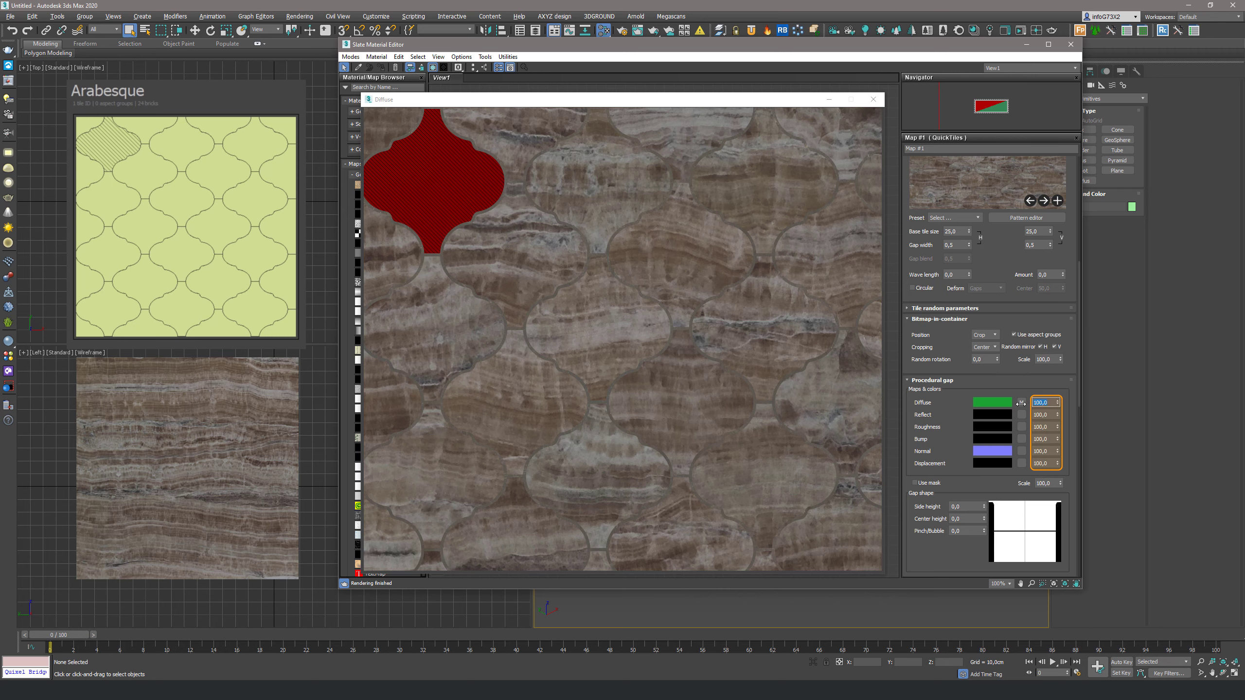
pyautogui.write('50')
pyautogui.press('Return')
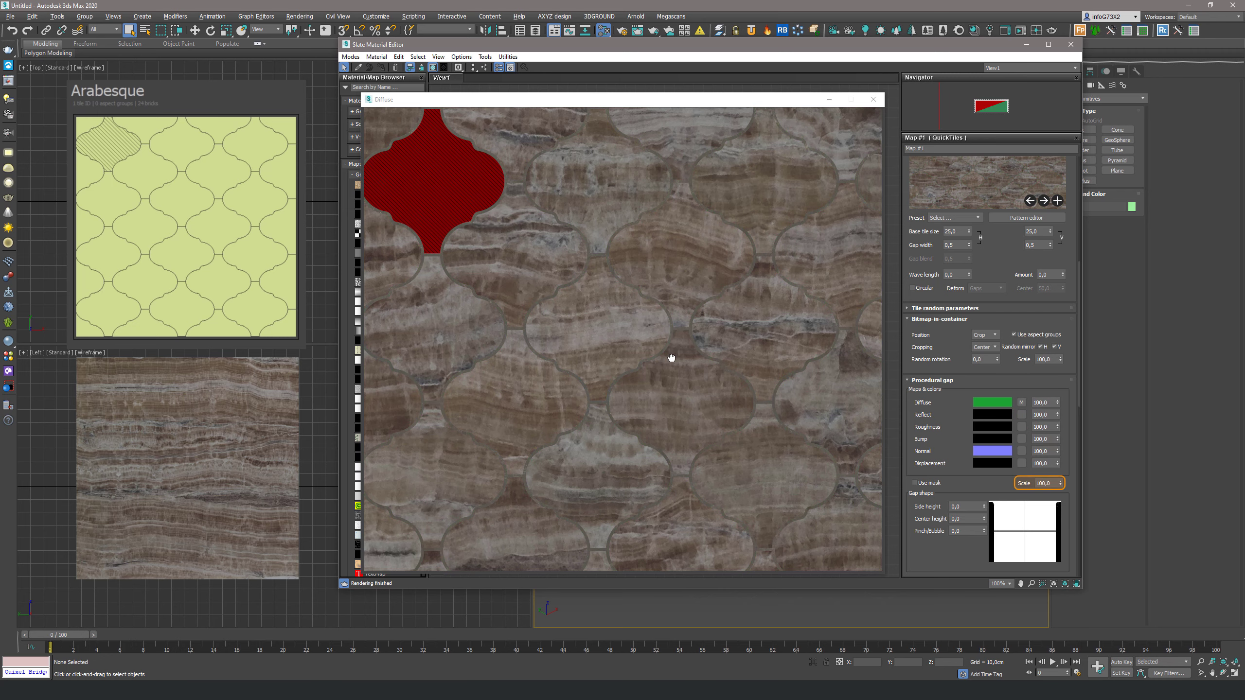
# Step: Try procedural gap scale values of 50 and 10 while inspecting the gap closely, and restore the scale to 100
pyautogui.click(683, 353)
pyautogui.scroll(4, 684, 352)
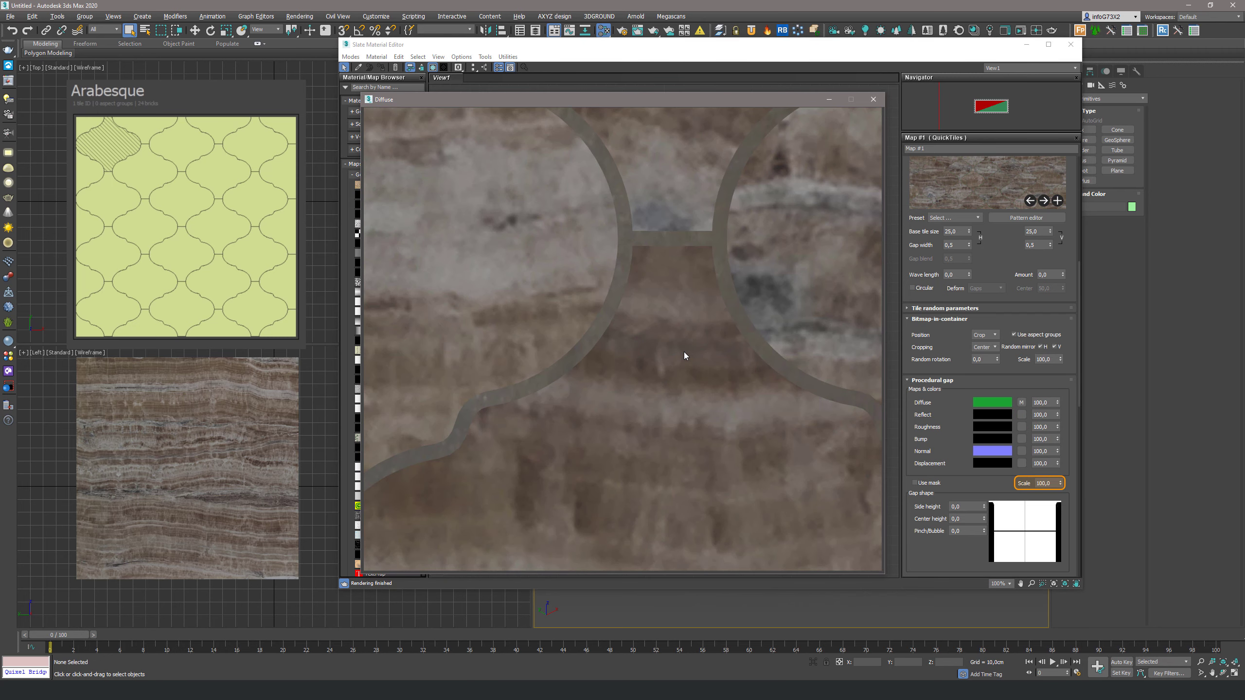
pyautogui.doubleClick(1045, 484)
pyautogui.write('50')
pyautogui.press('Return')
pyautogui.write('10')
pyautogui.press('Return')
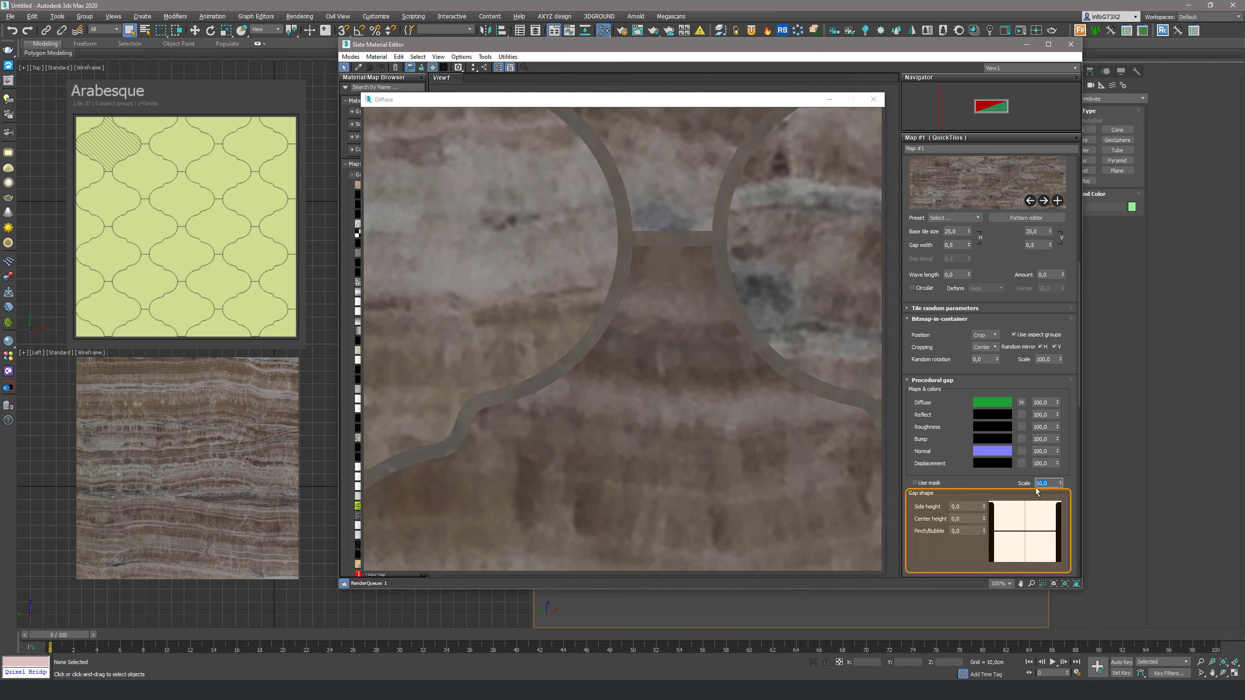
pyautogui.write('100')
pyautogui.click(715, 330)
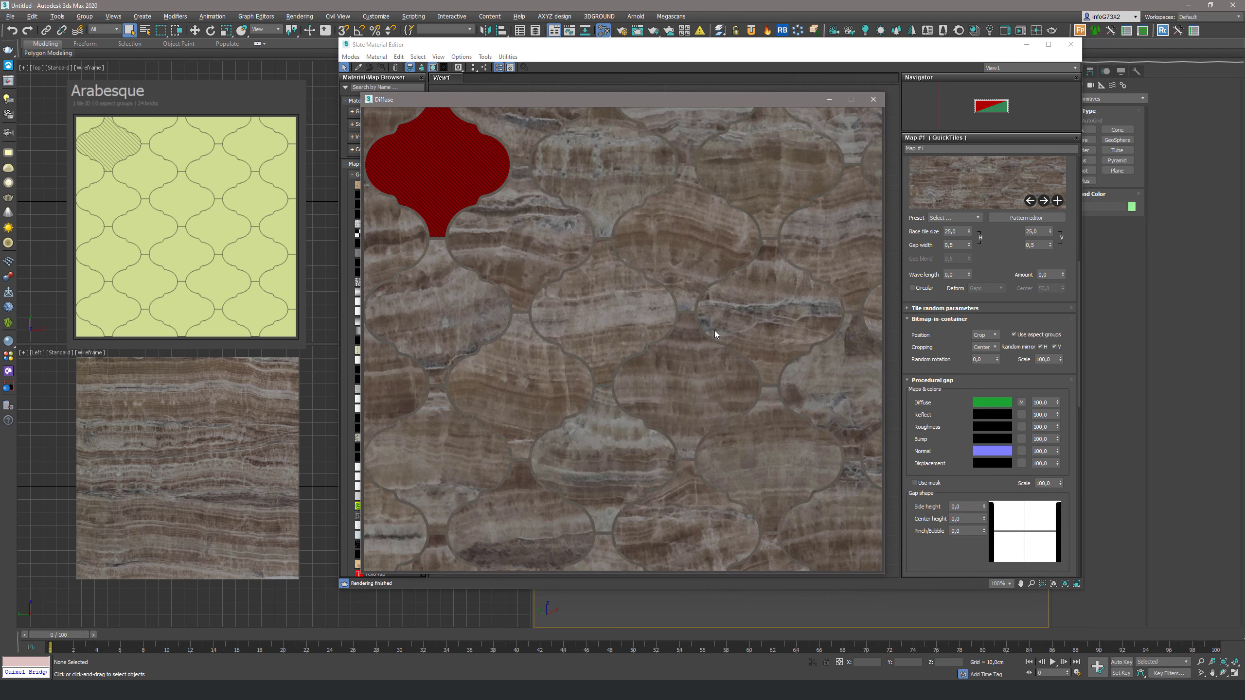
# Step: Switch the preview to the Normal channel and set the gap shape's side height to -1, trying 1 first
pyautogui.click(1045, 201)
pyautogui.scroll(-3, 987, 294)
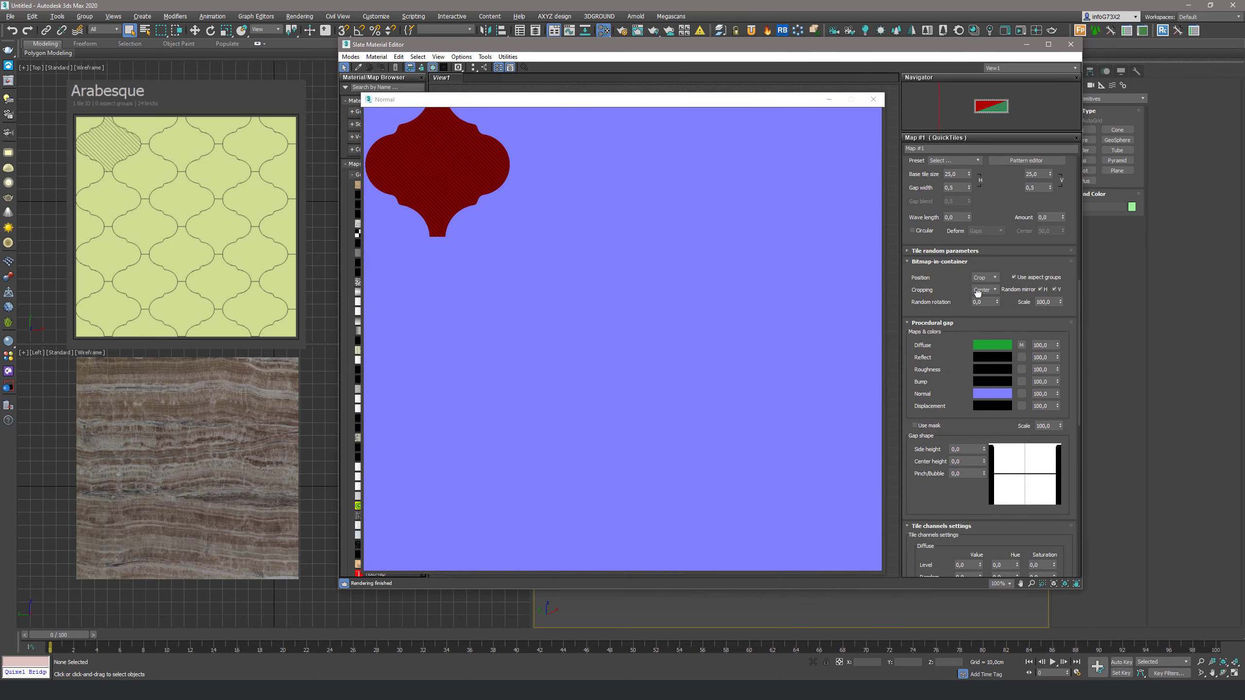
pyautogui.doubleClick(960, 448)
pyautogui.write('1')
pyautogui.press('Return')
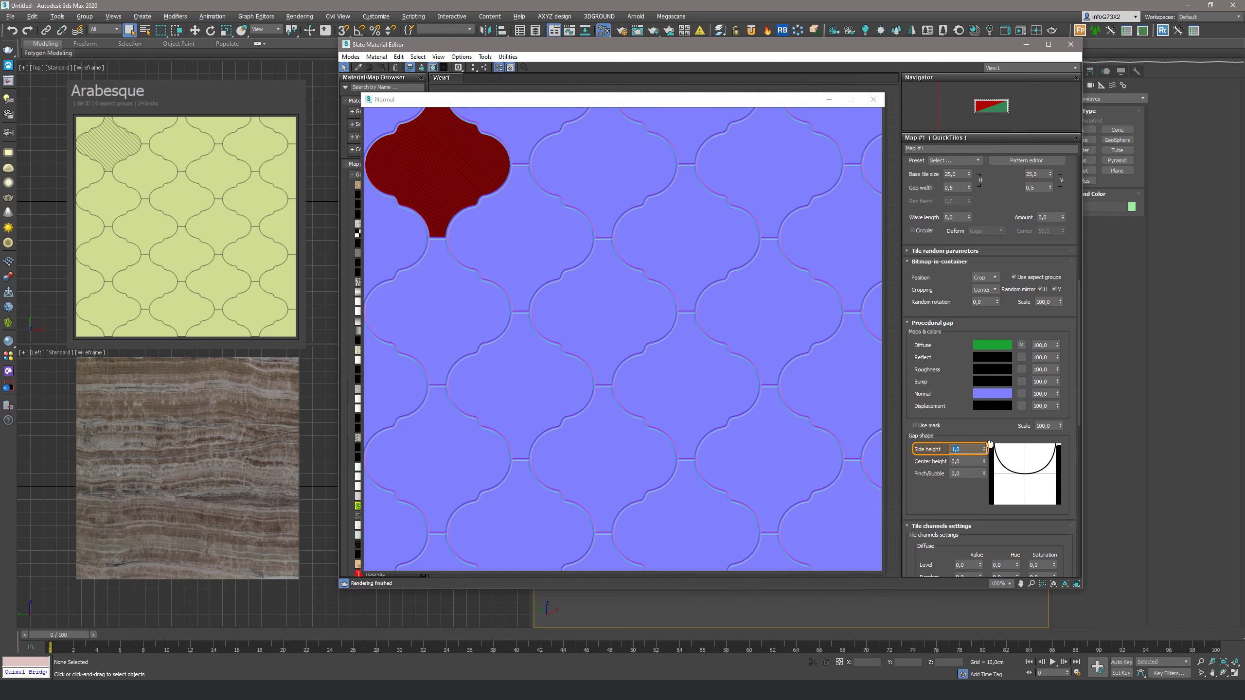
pyautogui.write('-1')
pyautogui.press('Tab')
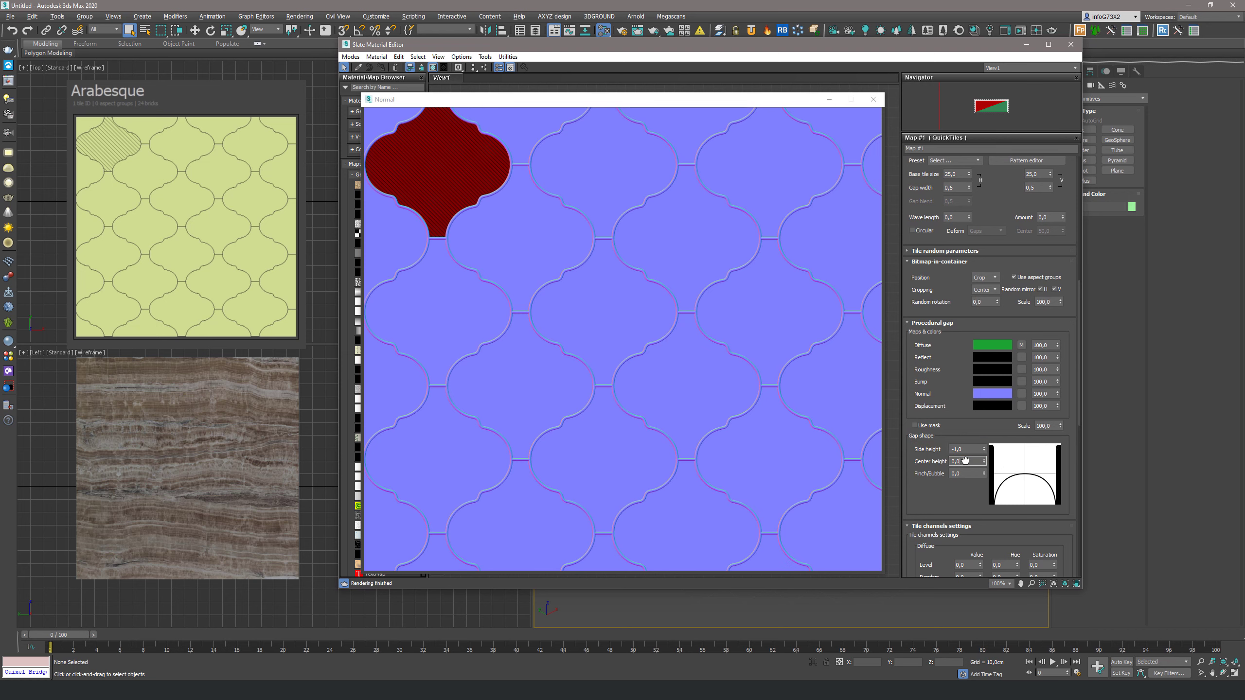
# Step: Try a gap center height of 1, and reset the center height to 0
pyautogui.write('1')
pyautogui.press('Return')
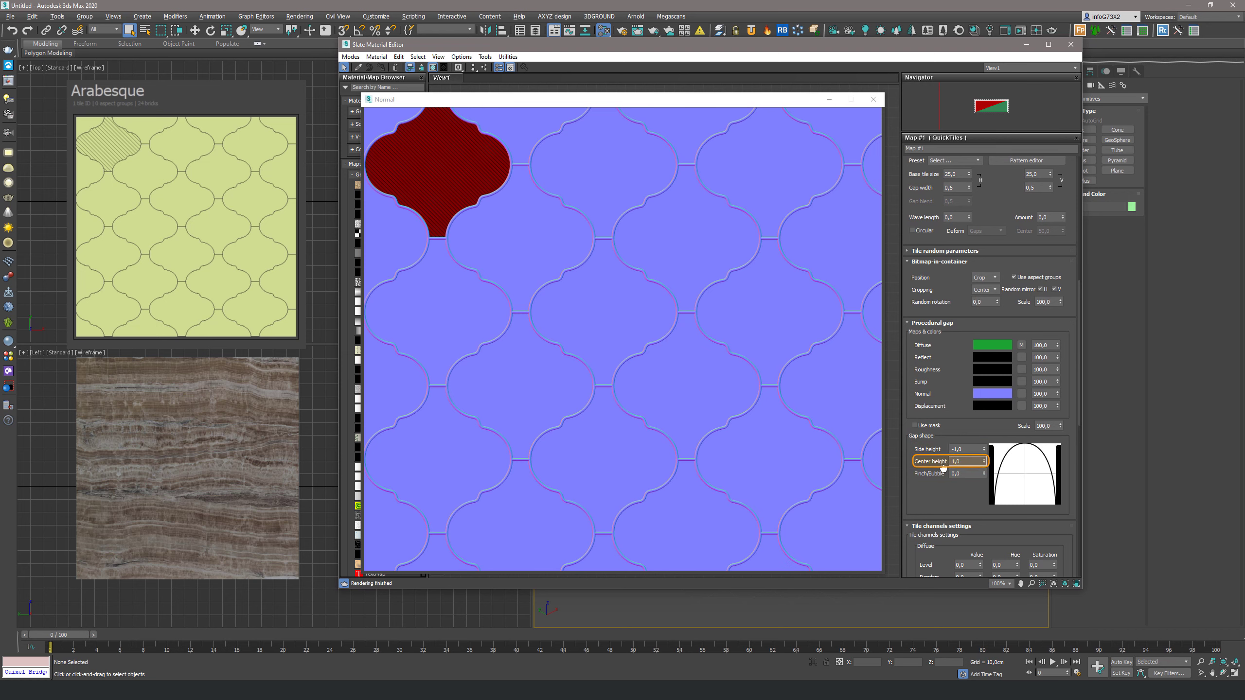
pyautogui.moveTo(969, 461); pyautogui.dragTo(944, 474)
pyautogui.write('0')
pyautogui.press('Return')
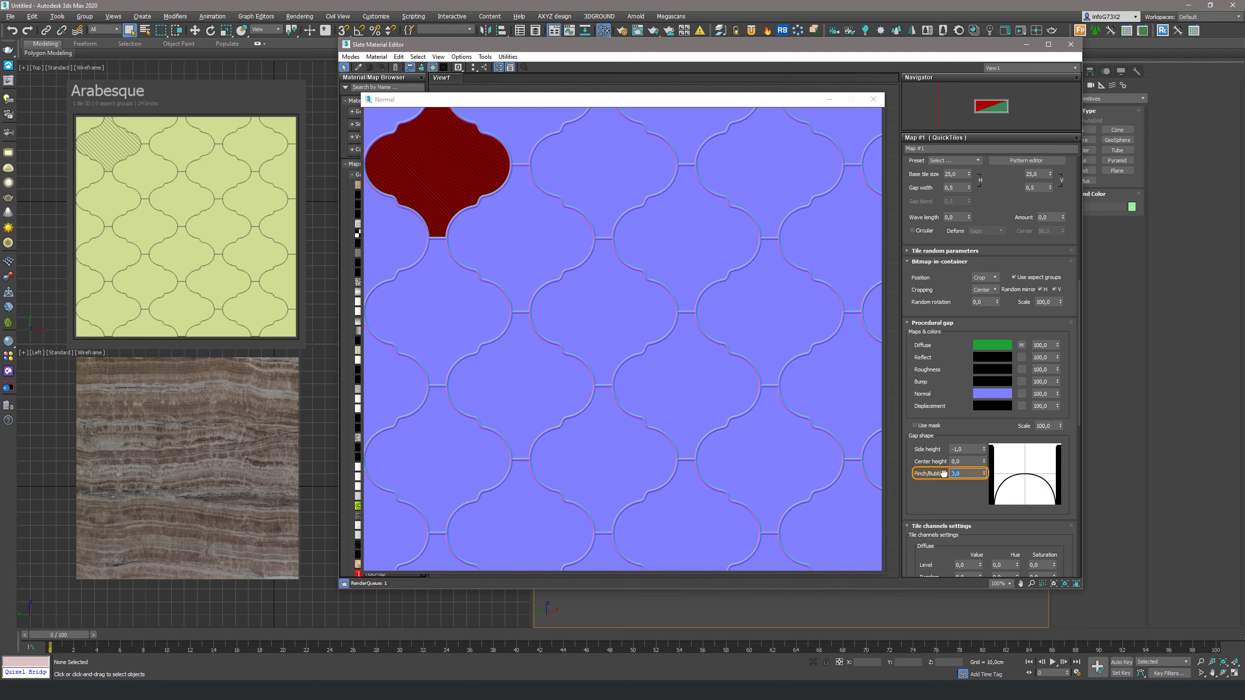
# Step: Try gap Pinch/Bubble values of 0,5 and 1 while inspecting the joints closely, and reset the value to 0
pyautogui.write('0,5')
pyautogui.press('Return')
pyautogui.click(710, 311)
pyautogui.scroll(2, 710, 312)
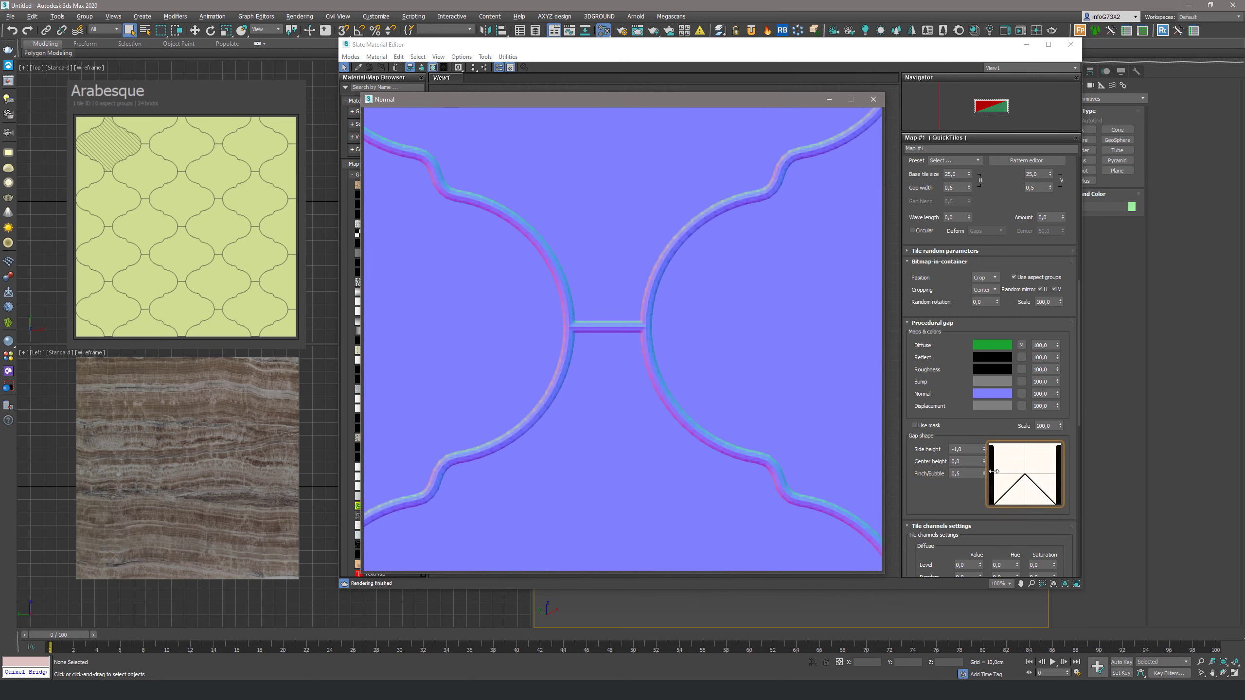
pyautogui.click(969, 475)
pyautogui.write('1')
pyautogui.press('Return')
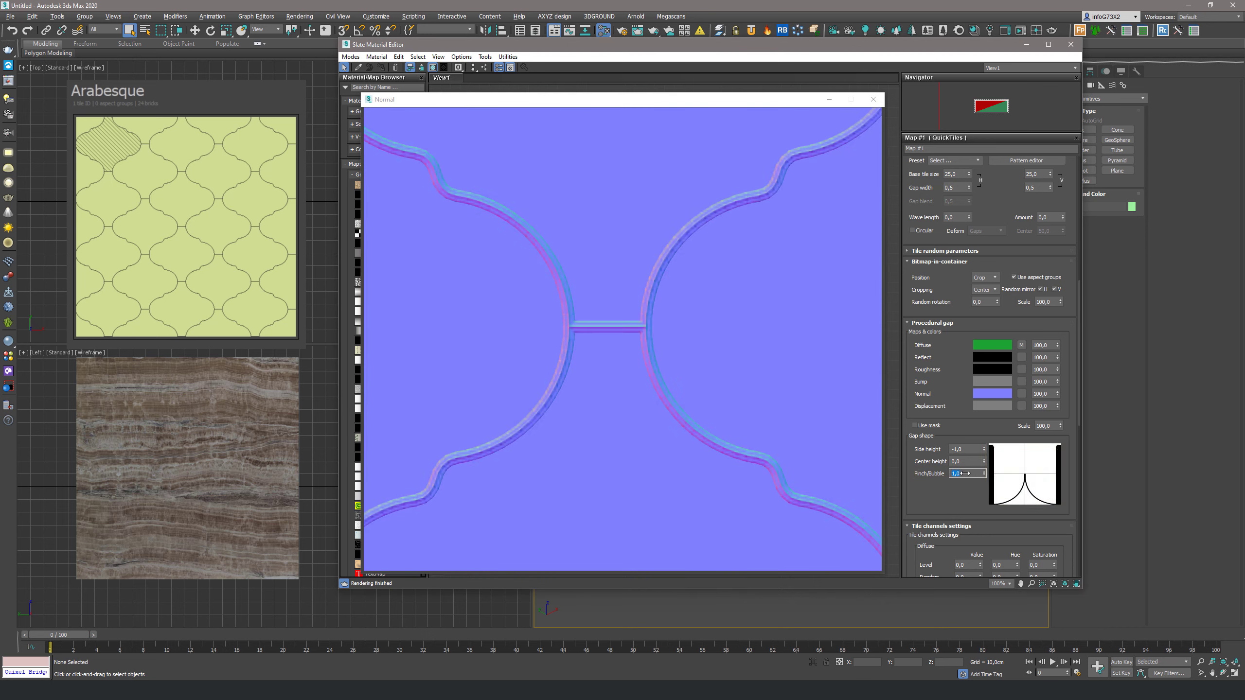
pyautogui.write('0')
pyautogui.press('Return')
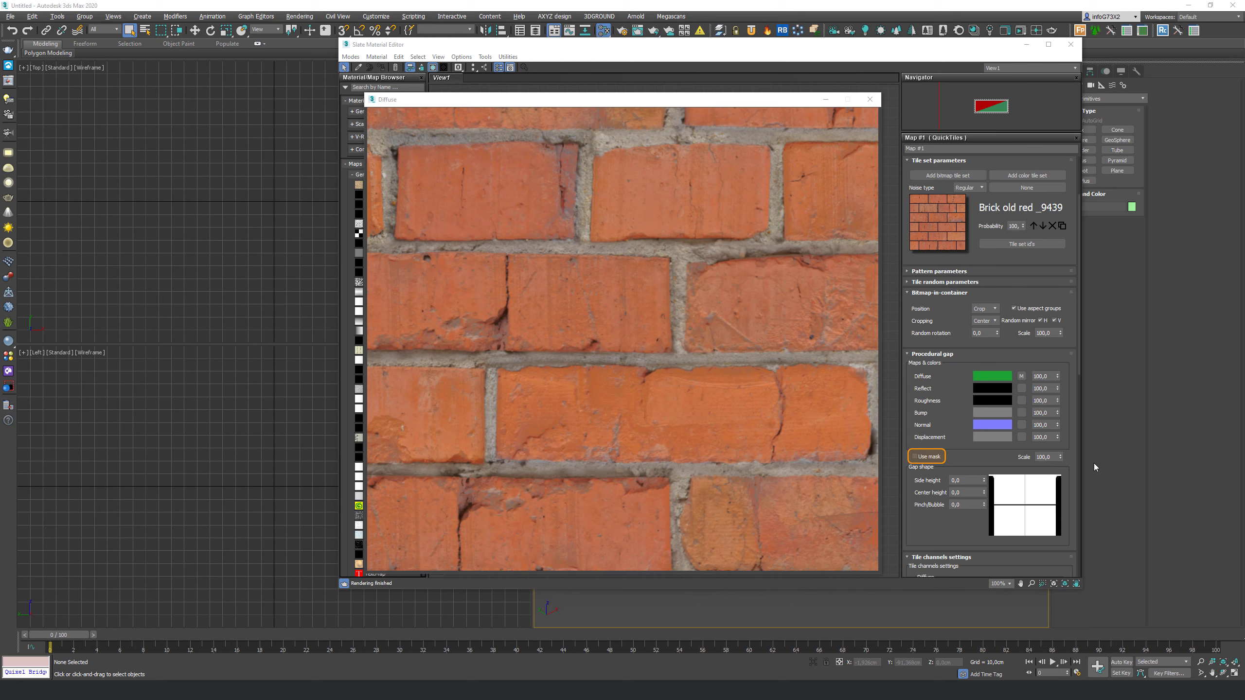
# Step: Enable the mask option for the procedural gap on the old red brick tile set
pyautogui.click(915, 457)
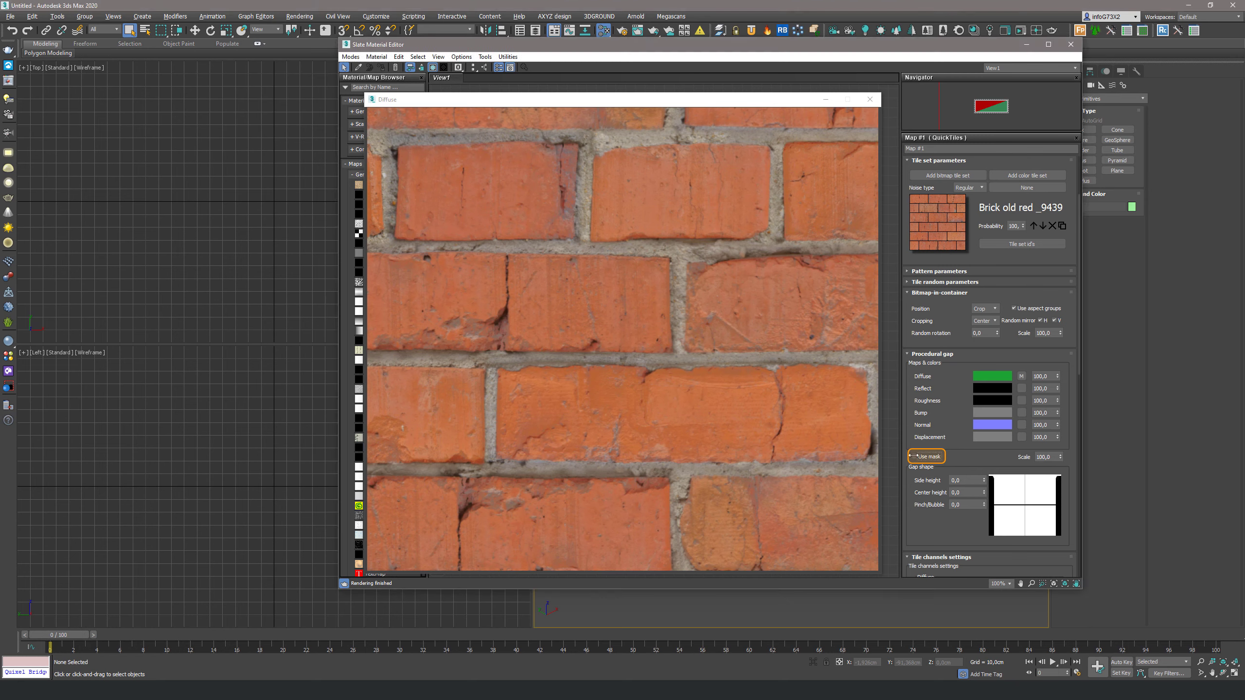